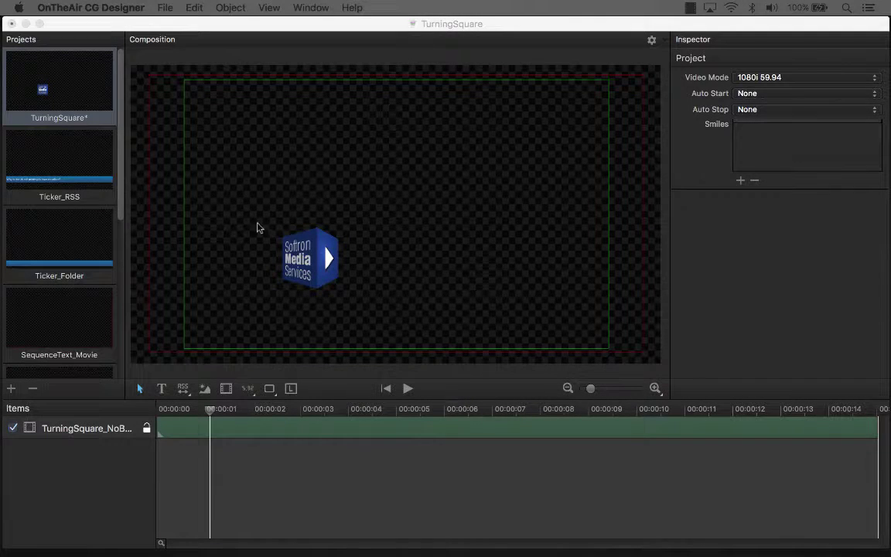
- Select the TurningSquare logo and view its Timing settings with 0-second Fade in and out
click(312, 259)
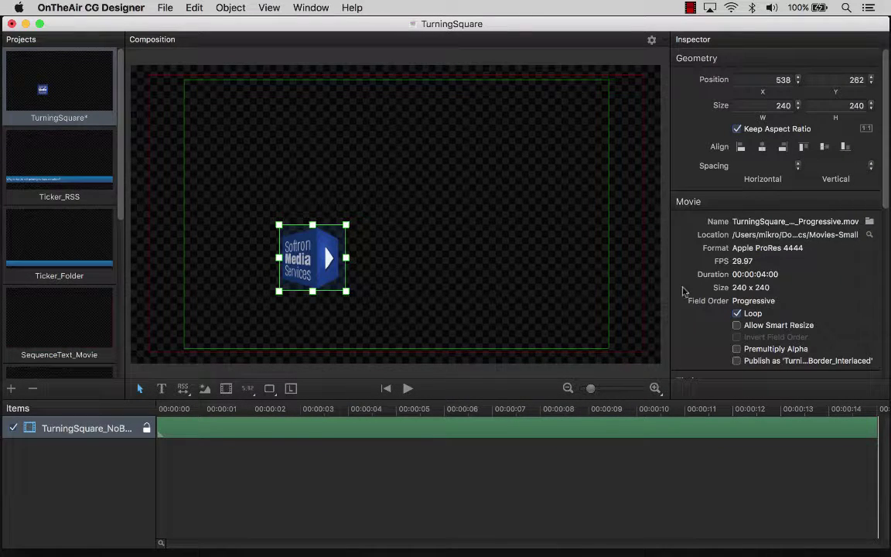
scroll(728, 295, down, 5)
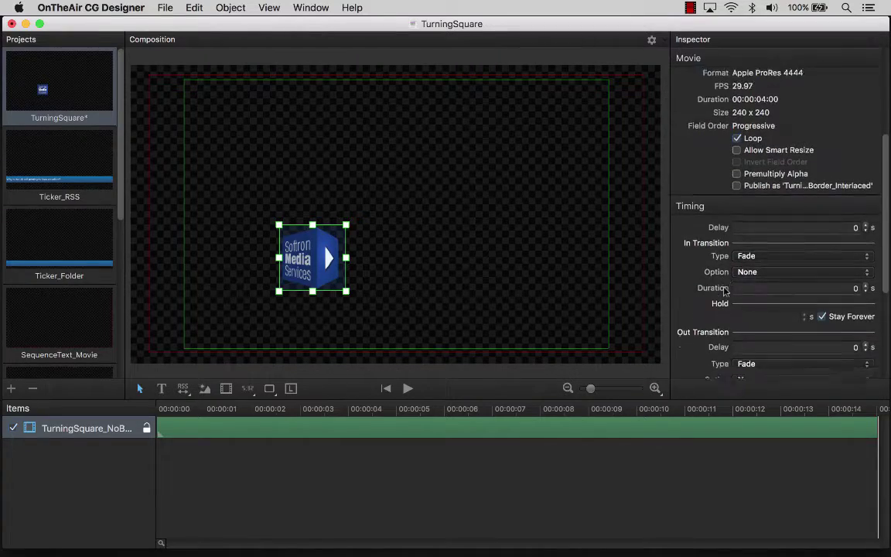
scroll(725, 289, down, 2)
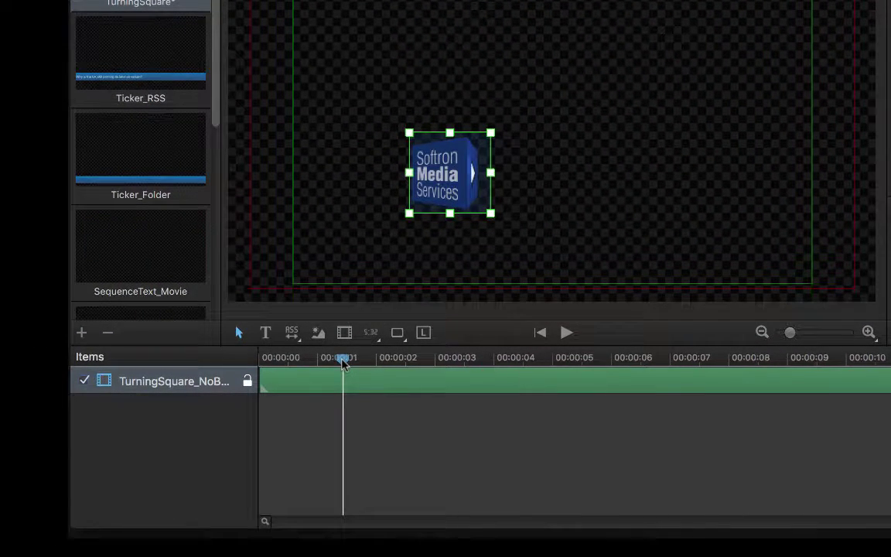
- Nudge the playhead earlier and toggle the TurningSquare track's visibility off and back on
drag(343, 361, 338, 360)
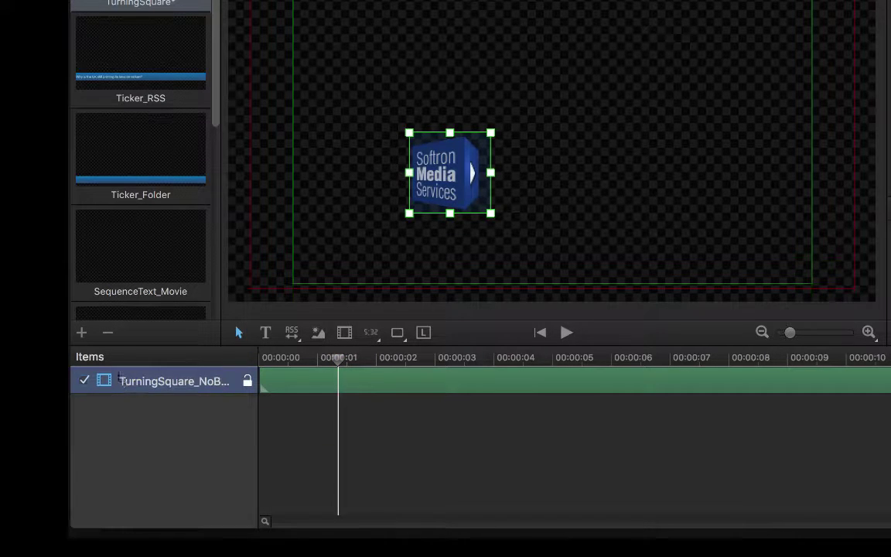
double_click(117, 381)
click(84, 380)
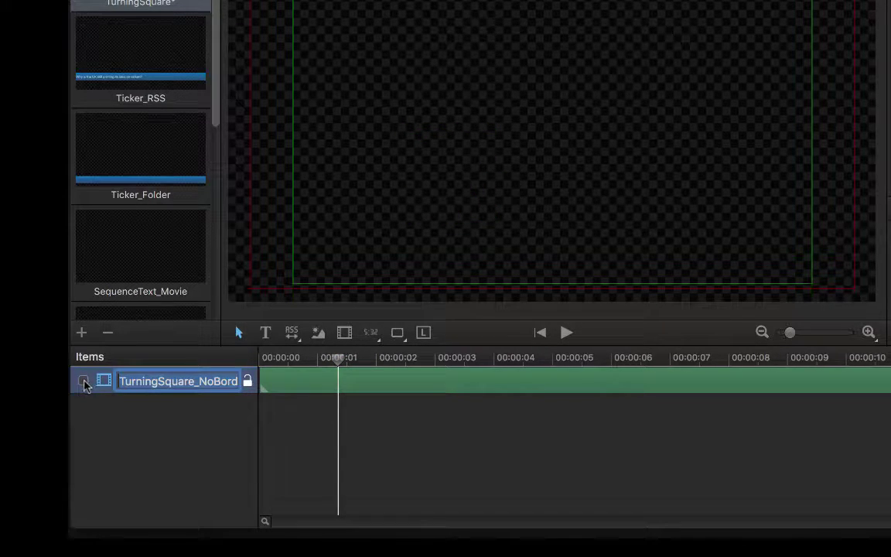
click(83, 380)
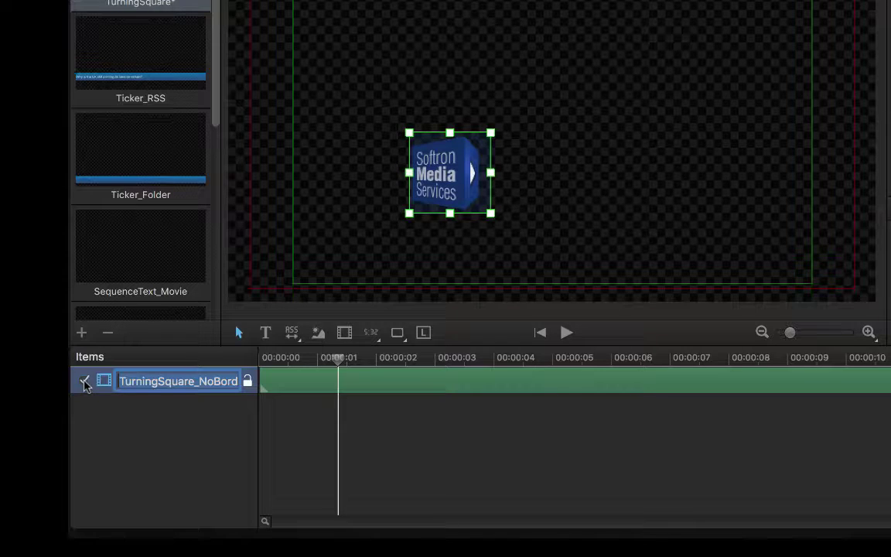
click(247, 380)
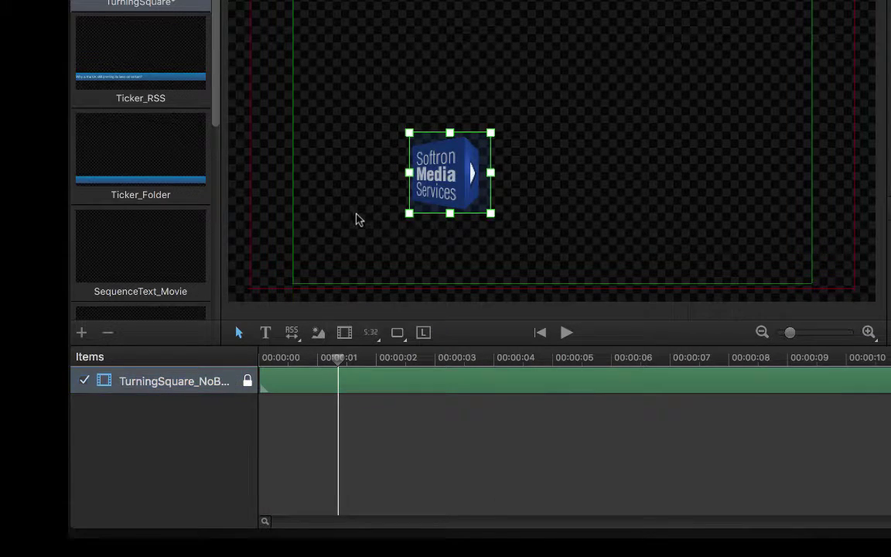
drag(358, 215, 393, 231)
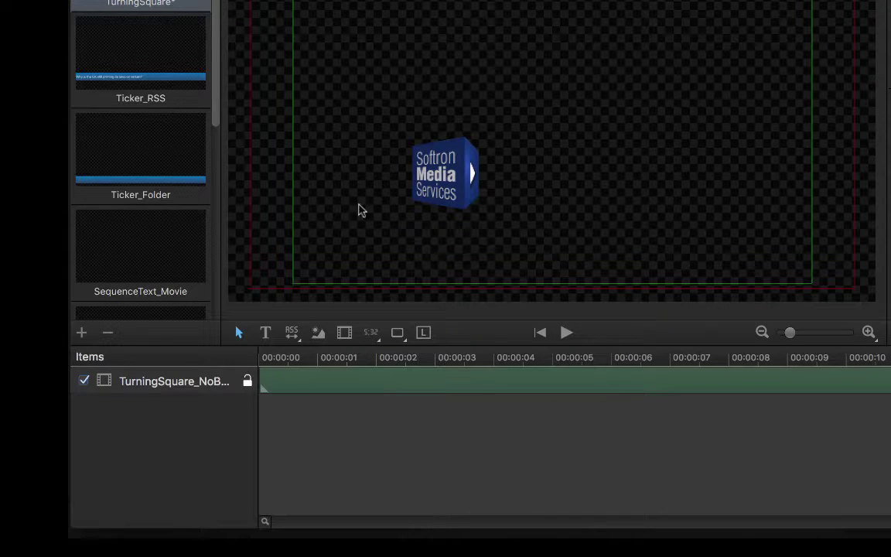
- Move the TurningSquare logo lower and to the left on the canvas
click(452, 189)
drag(441, 182, 409, 215)
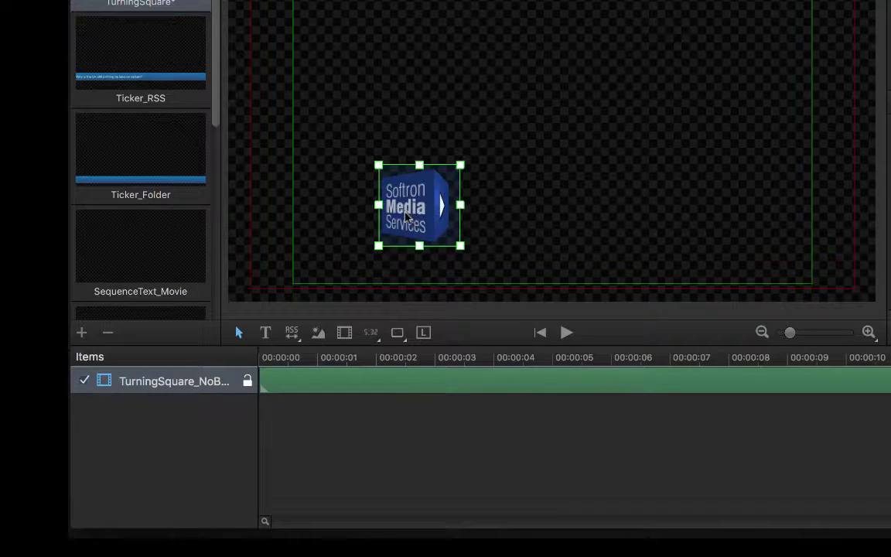
click(334, 222)
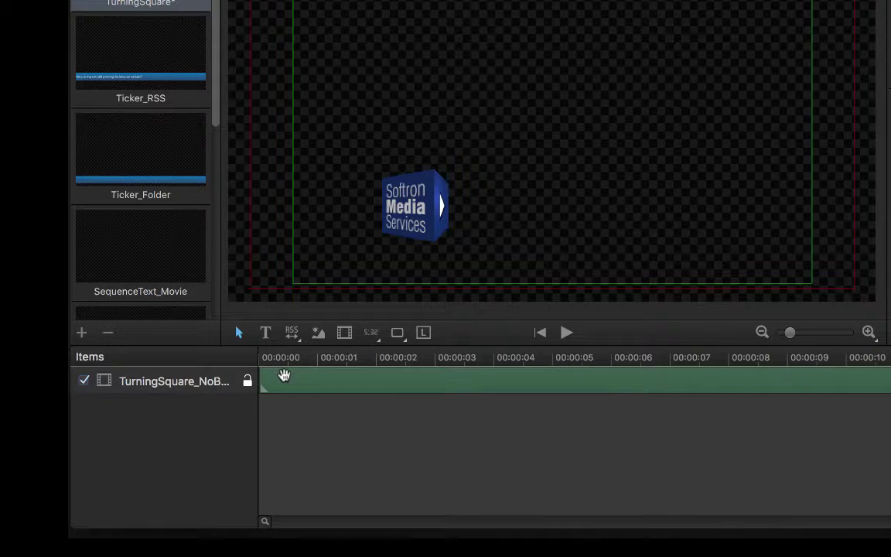
- Select the logo's clip and zoom in the timeline scale
click(283, 384)
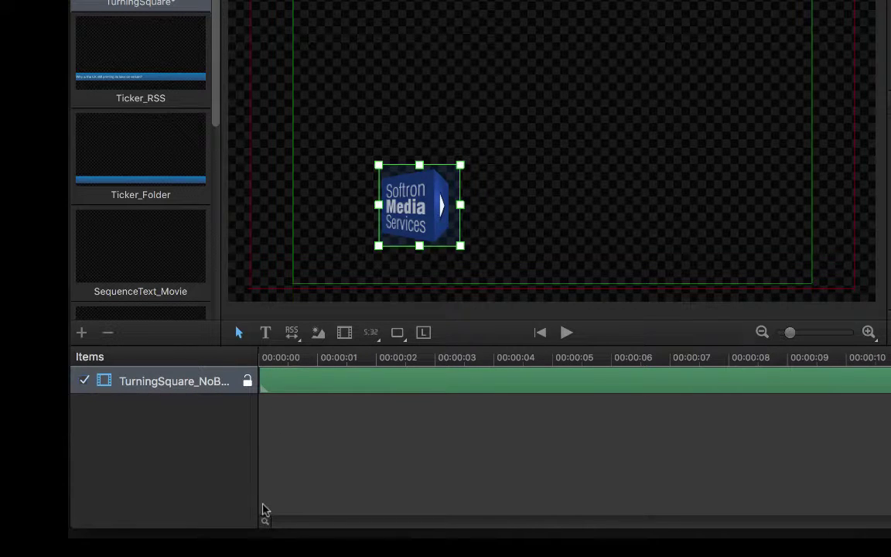
click(265, 523)
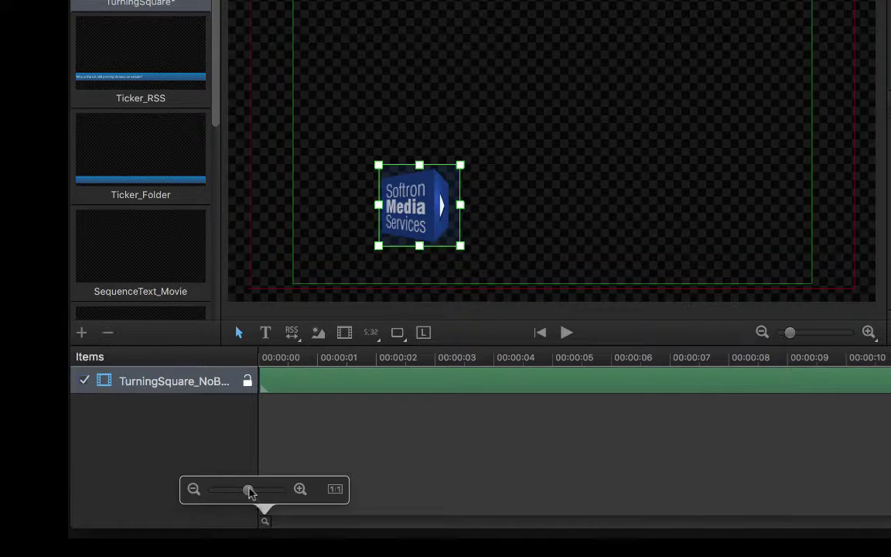
mouse_move(248, 492)
mouse_down()
mouse_move(221, 491)
mouse_move(286, 493)
mouse_move(249, 494)
mouse_up()
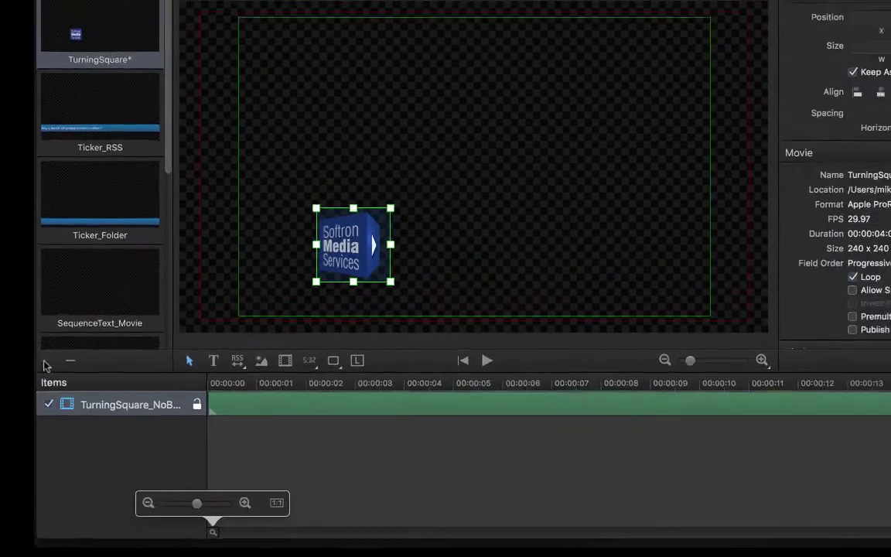
- Create the new Untitled 2 project and draw a 466 x 100 Digital Clock near the frame's middle
click(81, 332)
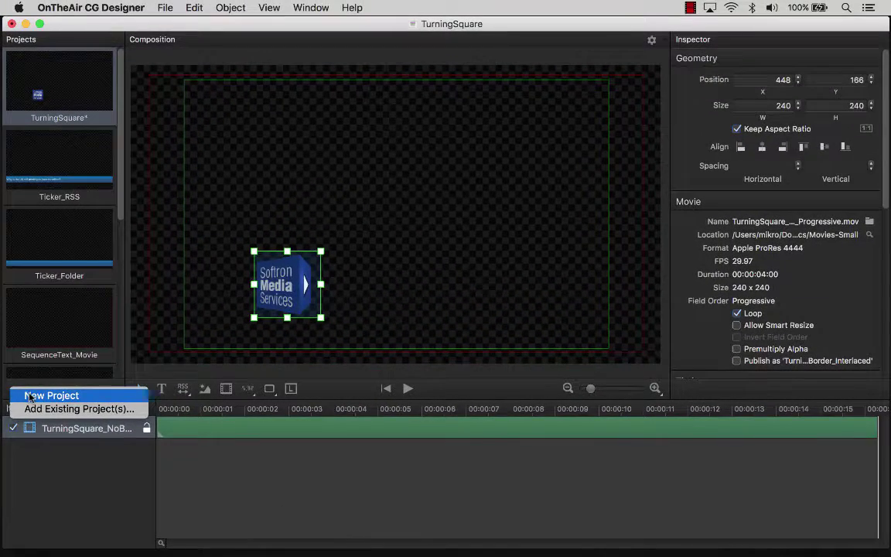
click(46, 395)
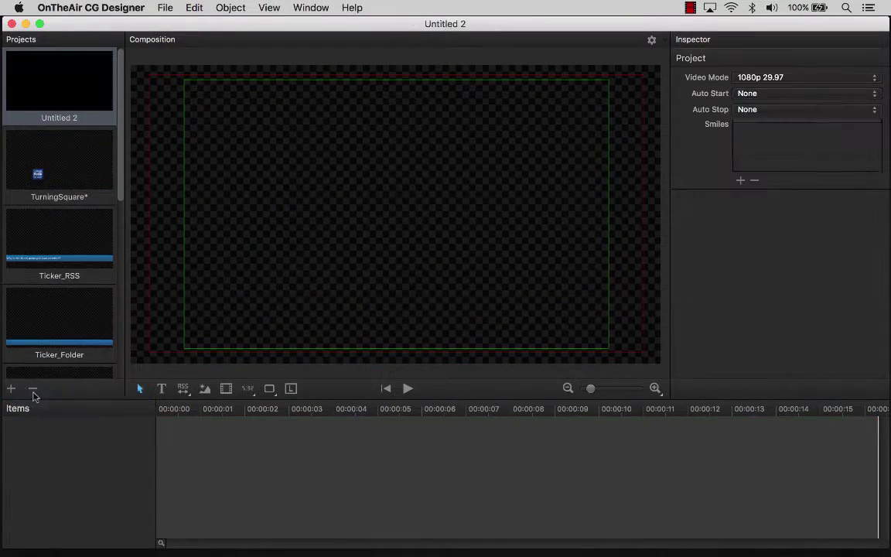
click(248, 389)
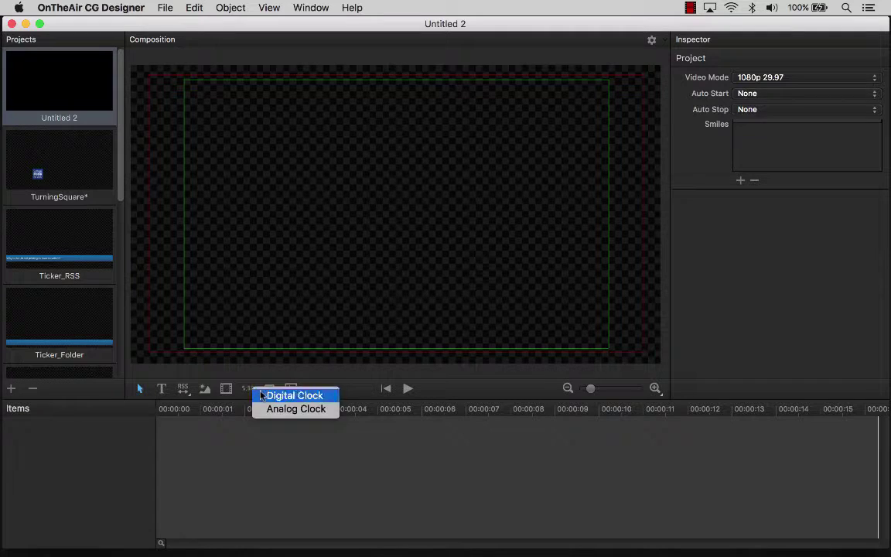
click(261, 395)
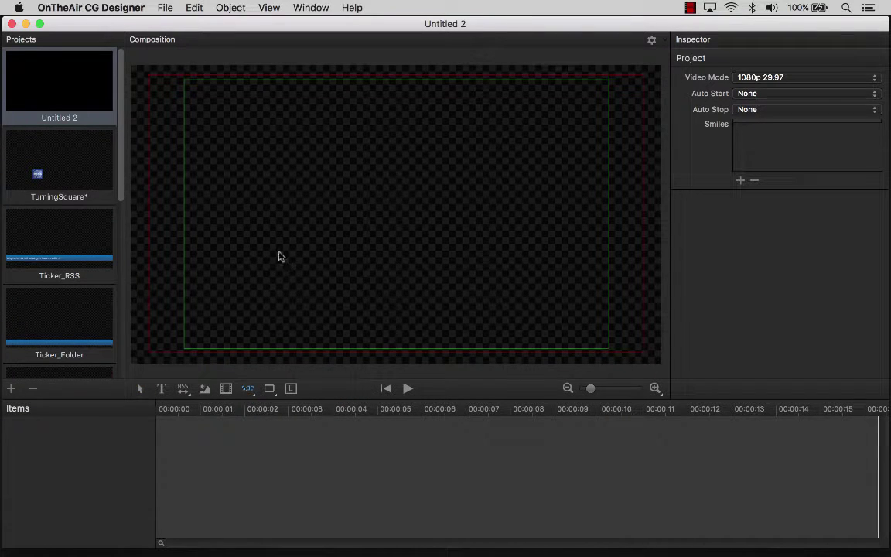
drag(279, 253, 405, 280)
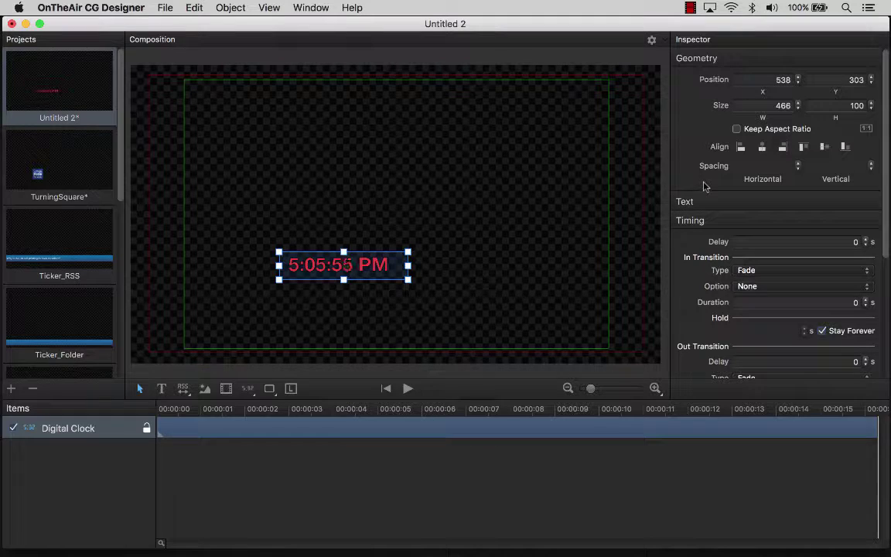
- Draw a white rounded rectangle over the digital clock
click(270, 390)
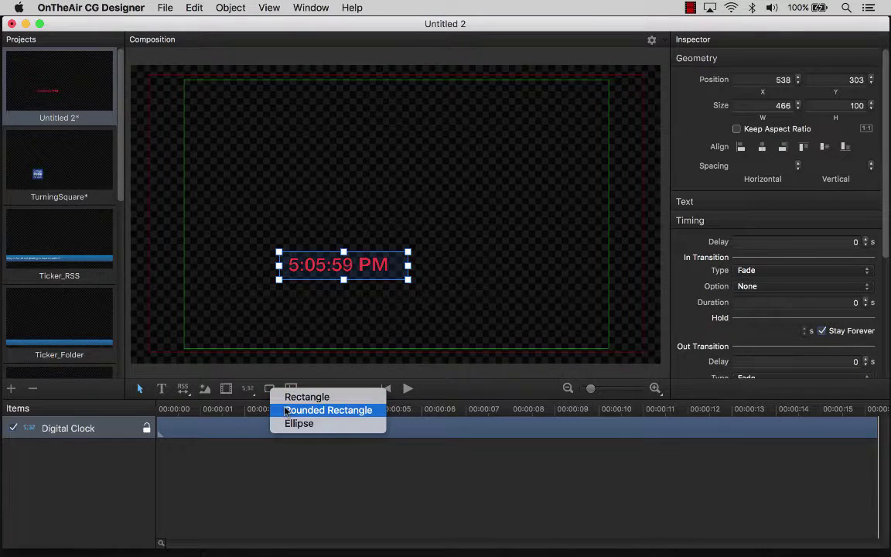
click(286, 411)
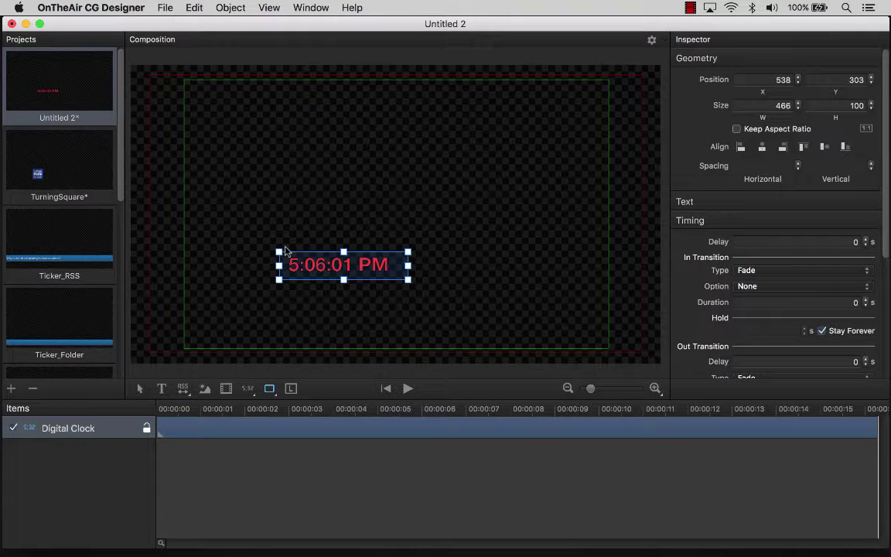
drag(285, 249, 393, 284)
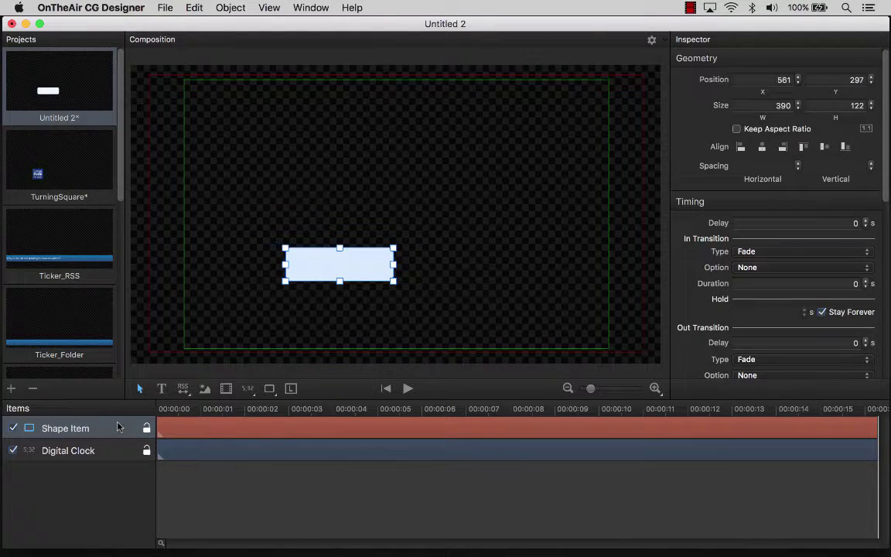
- Move the Shape Item layer below Digital Clock so it sits behind the time
double_click(91, 428)
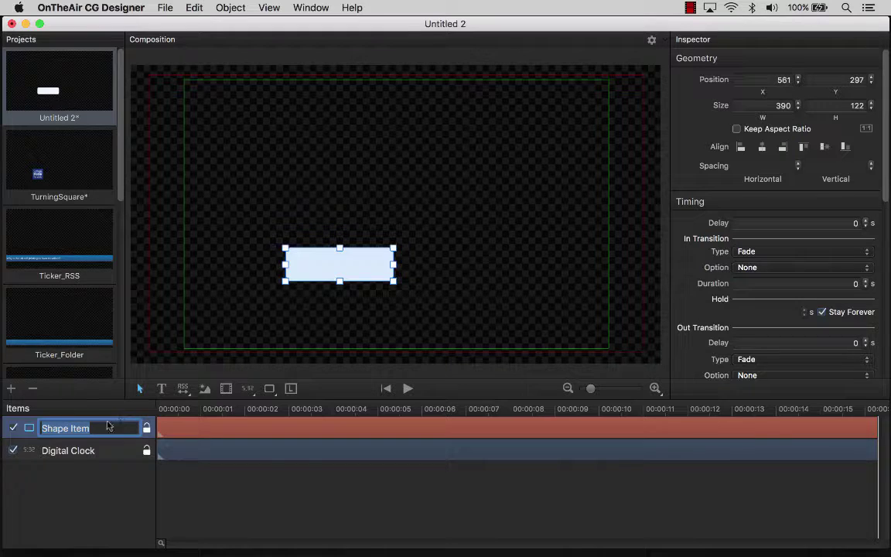
click(27, 427)
drag(27, 428, 31, 453)
mouse_move(91, 437)
mouse_down()
mouse_move(89, 469)
mouse_move(91, 456)
mouse_up()
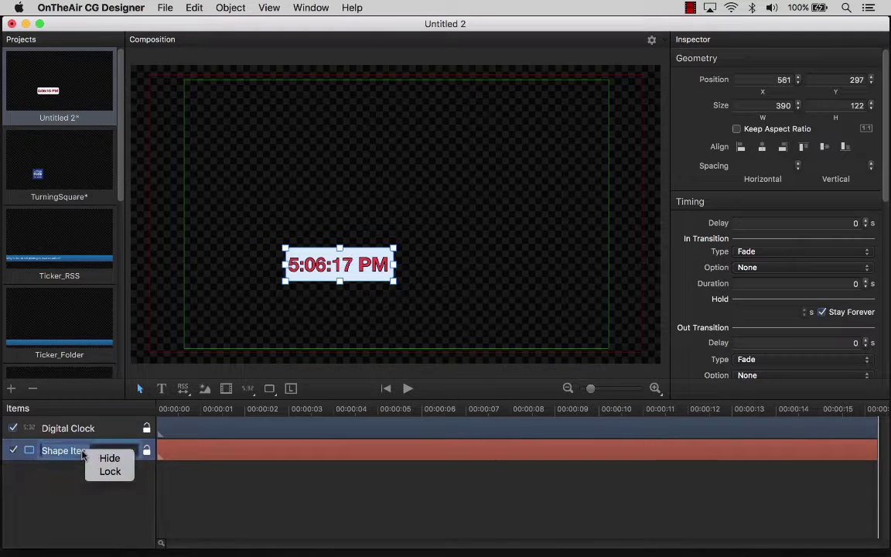
- Rename the Shape Item layer to 'Rounded Rectangle'
double_click(85, 452)
text(Ro)
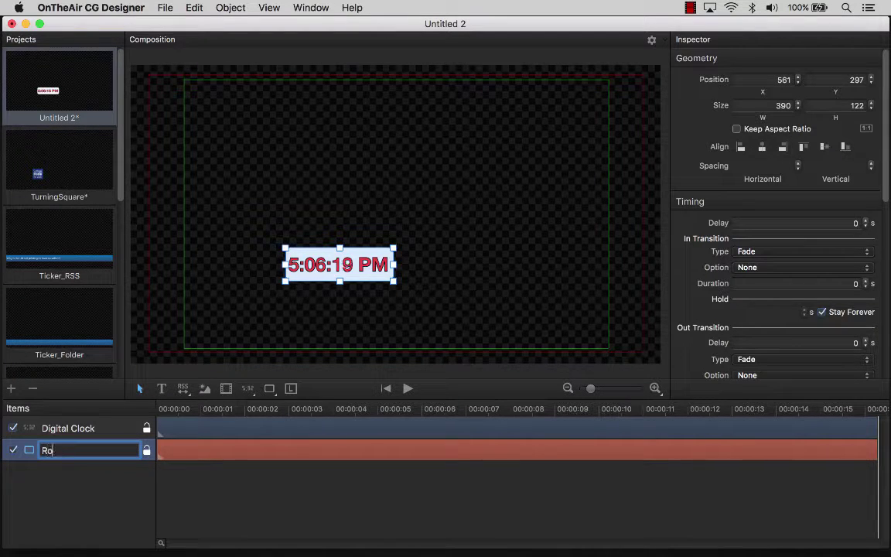
text(unded Rectangle)
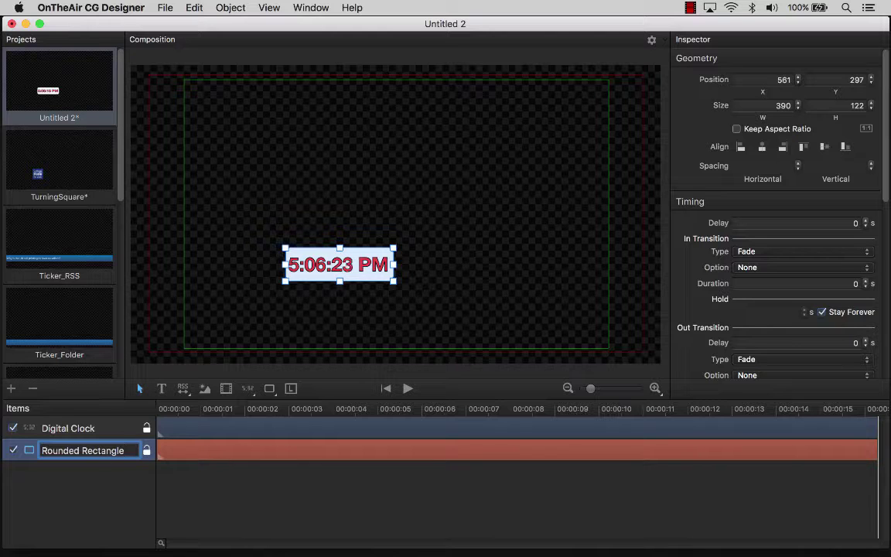
key(Return)
- Set the playhead to about one second on the timeline
click(208, 409)
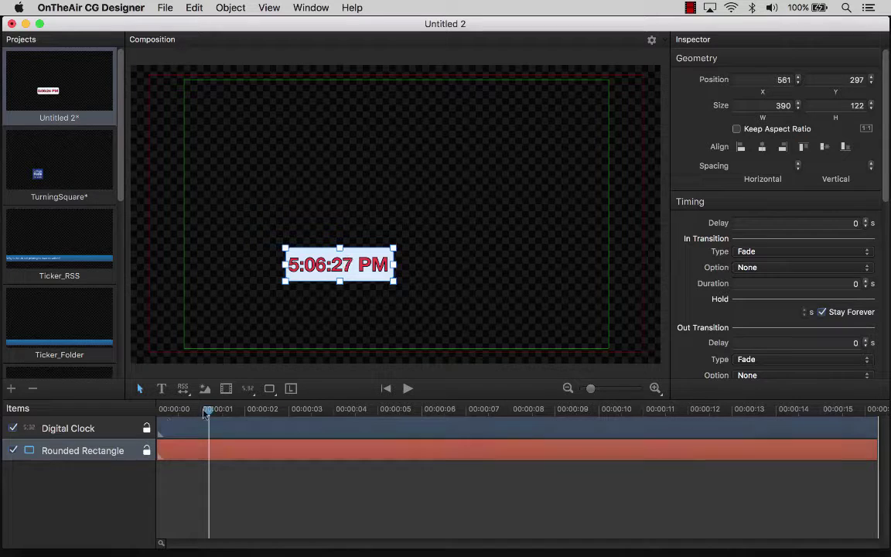
mouse_move(209, 414)
mouse_down()
mouse_move(235, 409)
mouse_move(222, 410)
mouse_up()
click(232, 10)
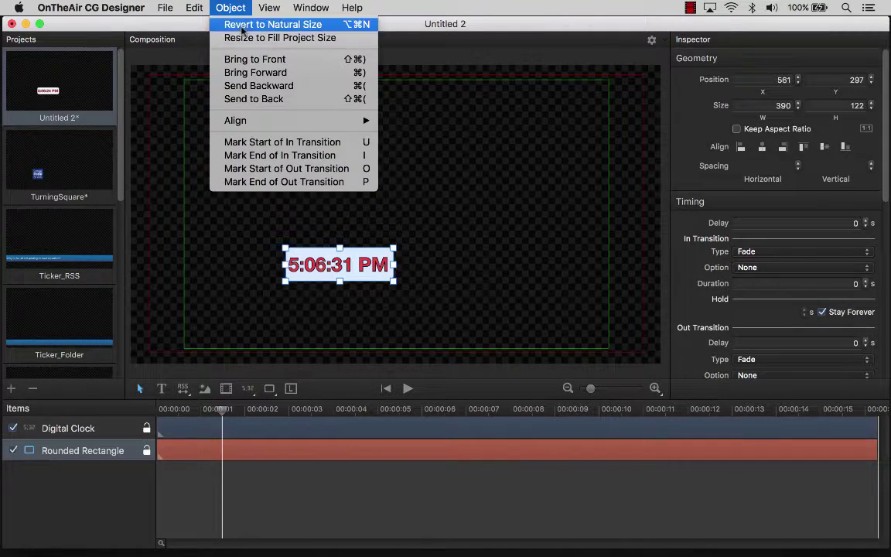
- Mark the in-transition start at 1.49 s for the Rounded Rectangle and the Digital Clock
click(280, 143)
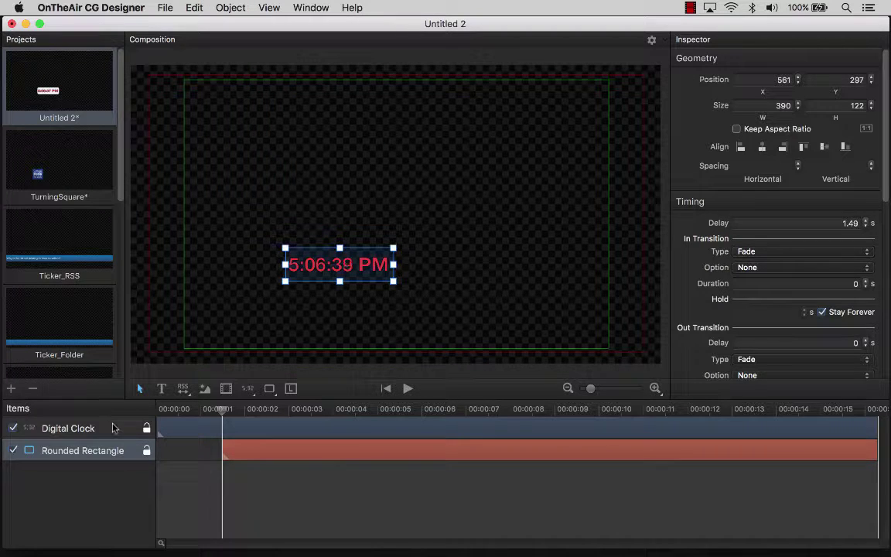
click(113, 429)
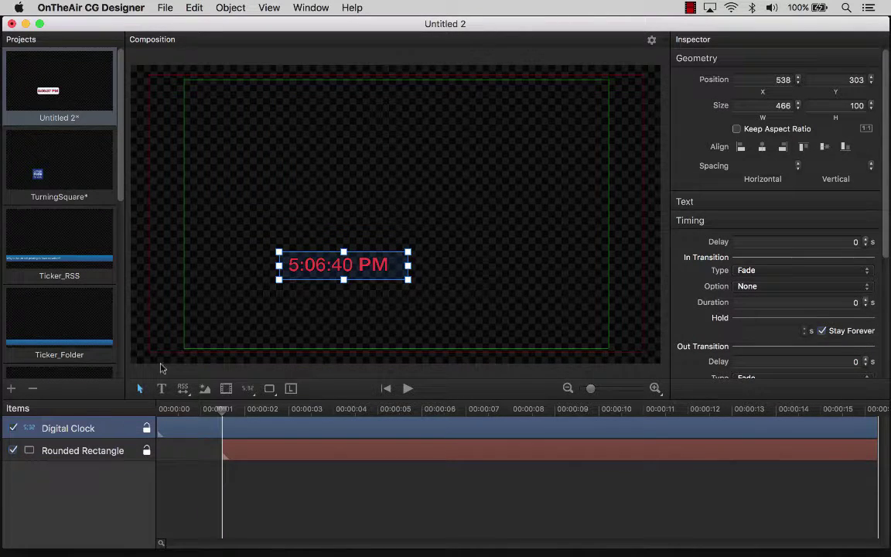
key(i)
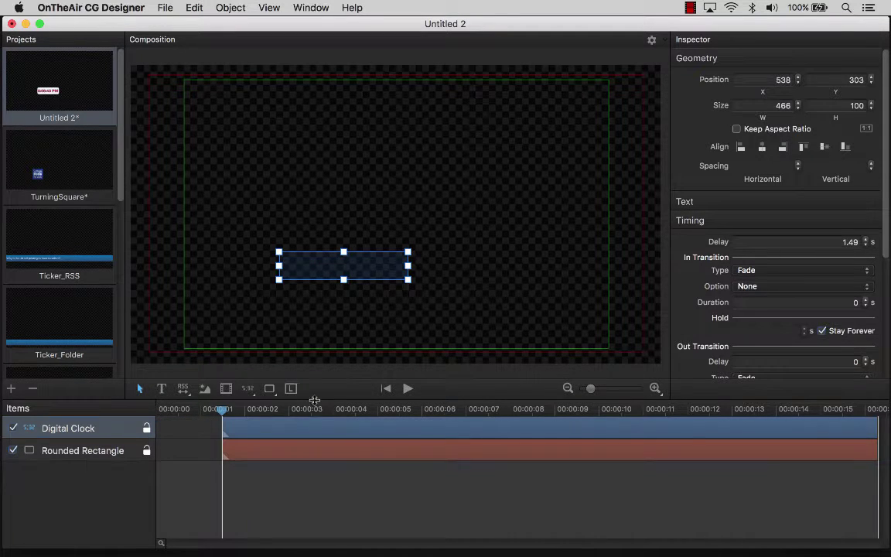
- Mark both items' in-transition end near 2 s, making the in transition 0.766 s long
click(270, 410)
mouse_move(271, 411)
mouse_down()
mouse_move(287, 411)
mouse_move(255, 411)
mouse_up()
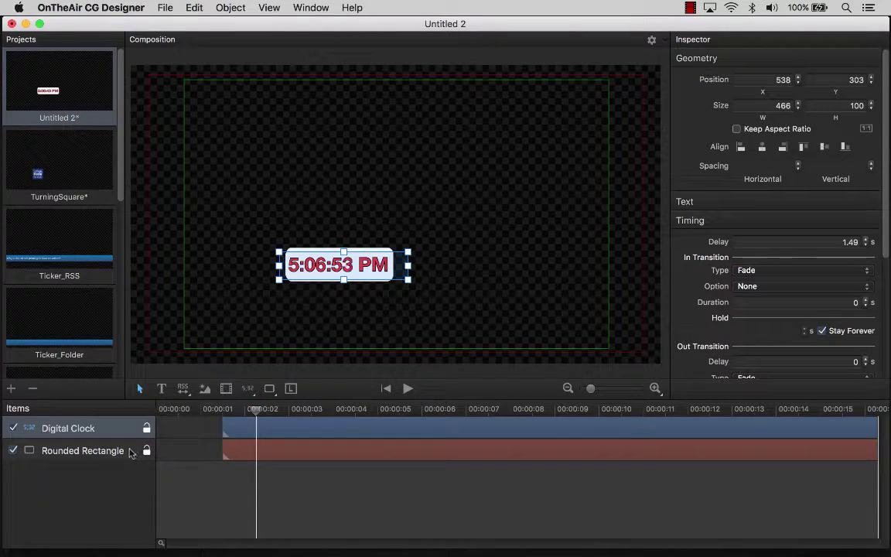
shift+click(124, 451)
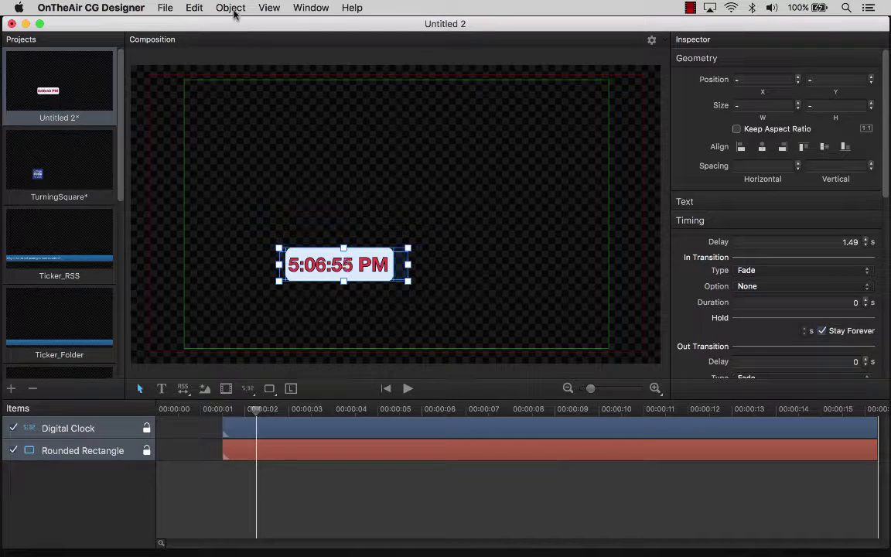
click(230, 7)
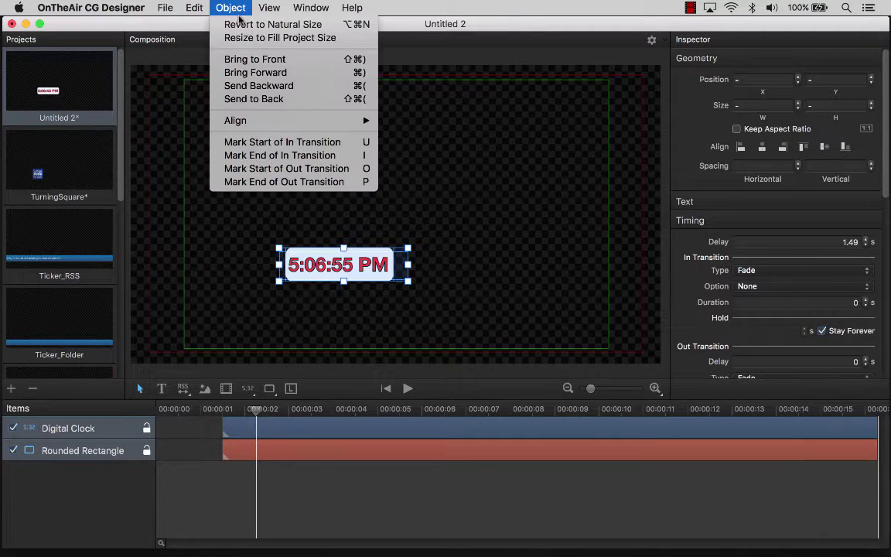
click(294, 155)
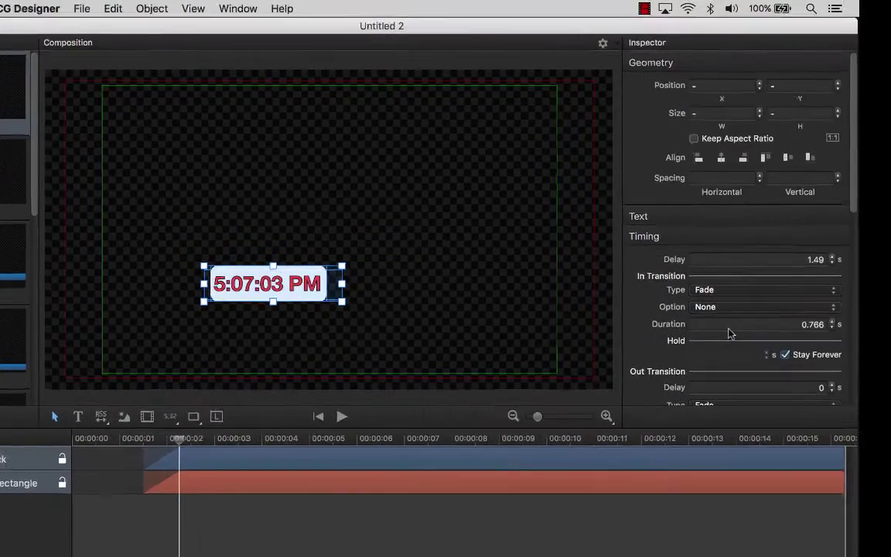
- Set the In Transition type to Push And Crop with the From Left option
scroll(768, 314, down, 3)
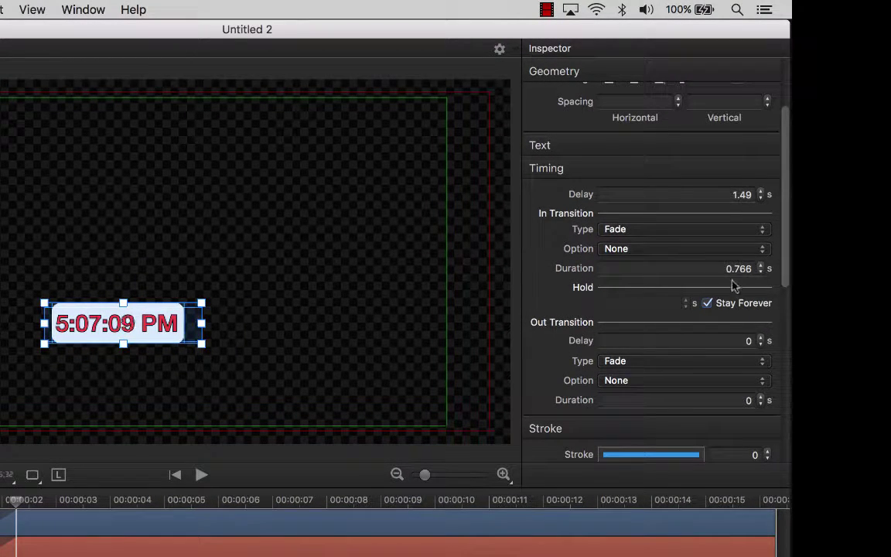
scroll(670, 349, down, 3)
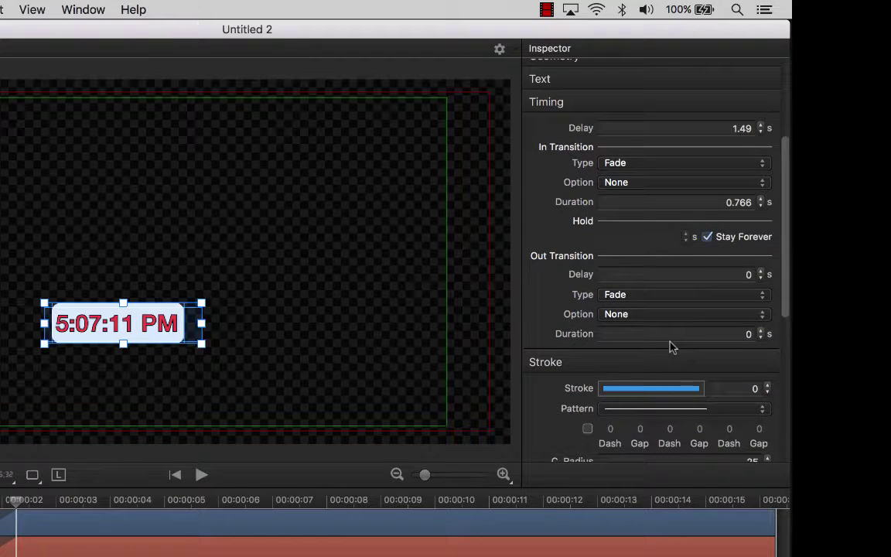
scroll(670, 348, down, 1)
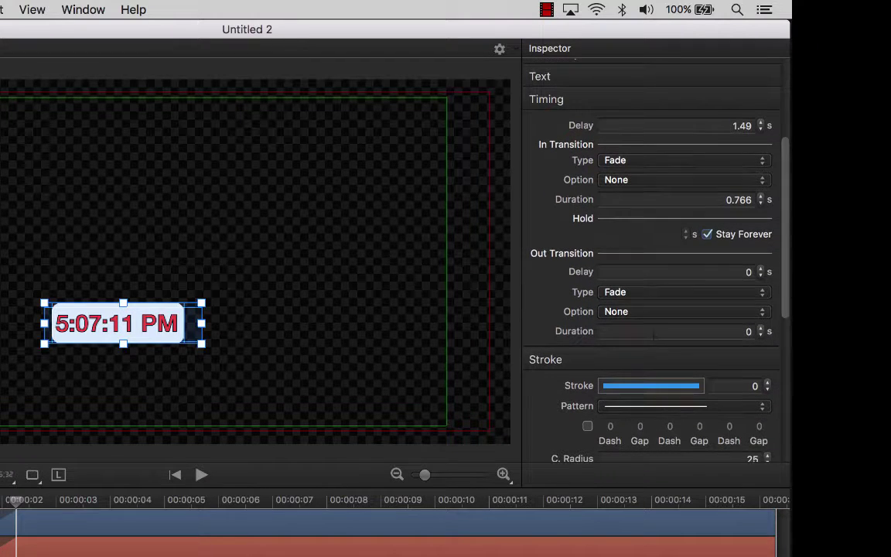
click(656, 162)
click(659, 189)
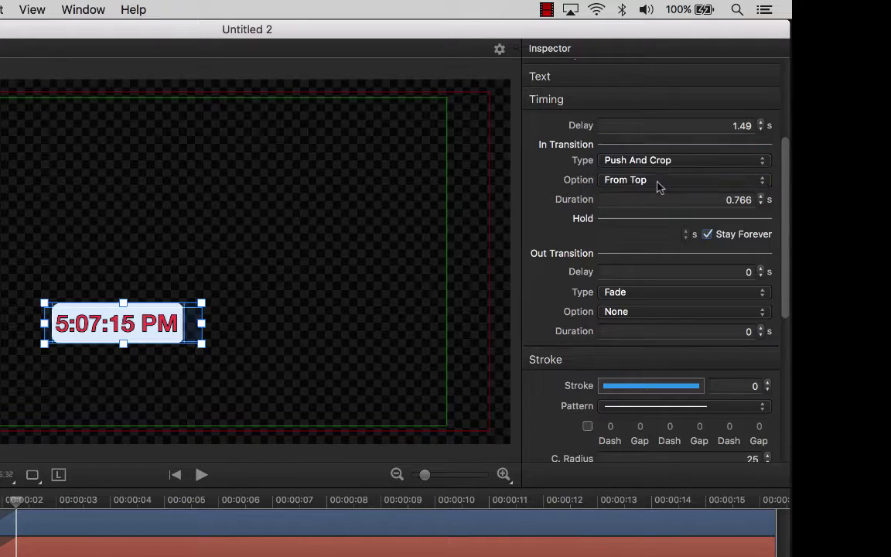
click(661, 186)
click(662, 208)
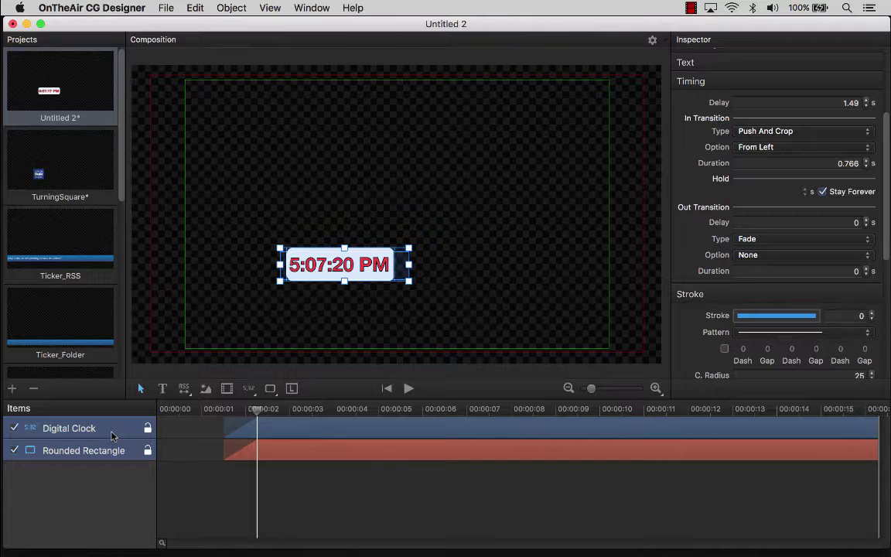
- Scrub the playhead from about 1.5 s to preview the clock's push-in
click(119, 449)
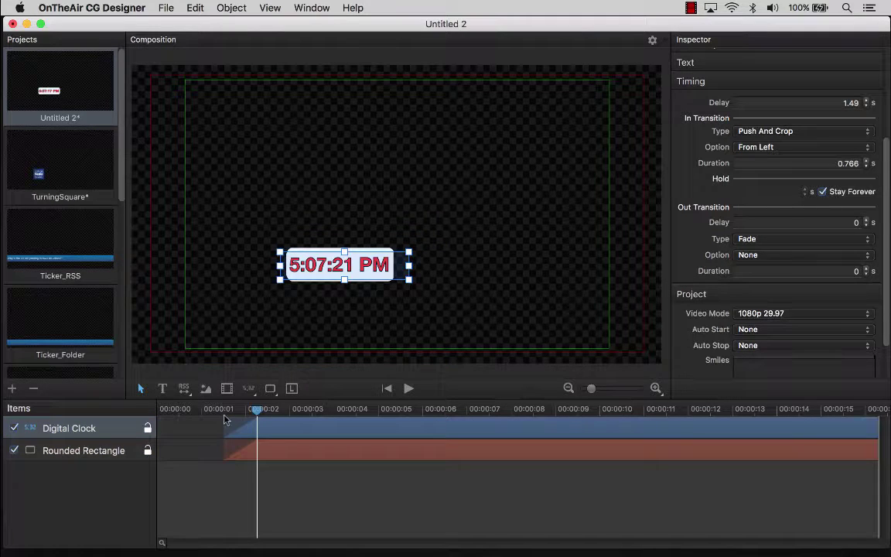
click(229, 410)
drag(228, 410, 366, 412)
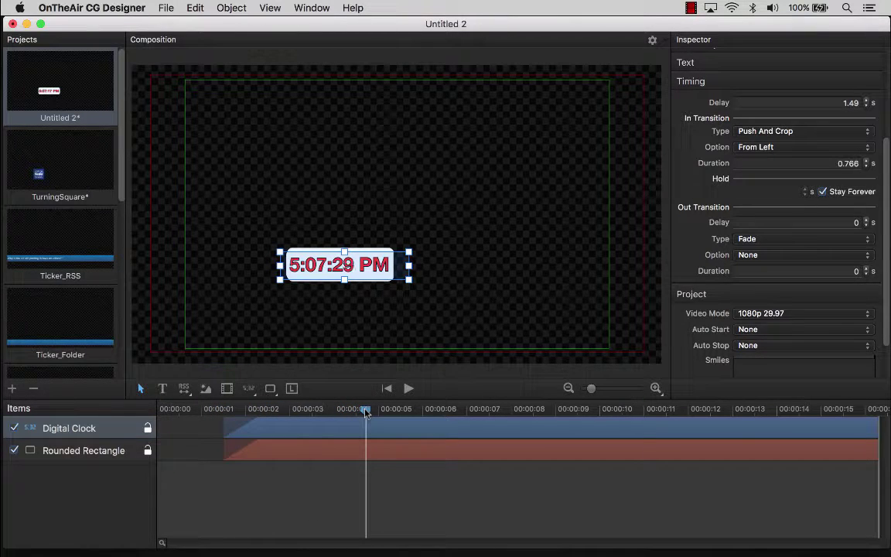
- Mark both items' out-transition start at about 4.8 s, giving a 2.46 s hold
click(115, 451)
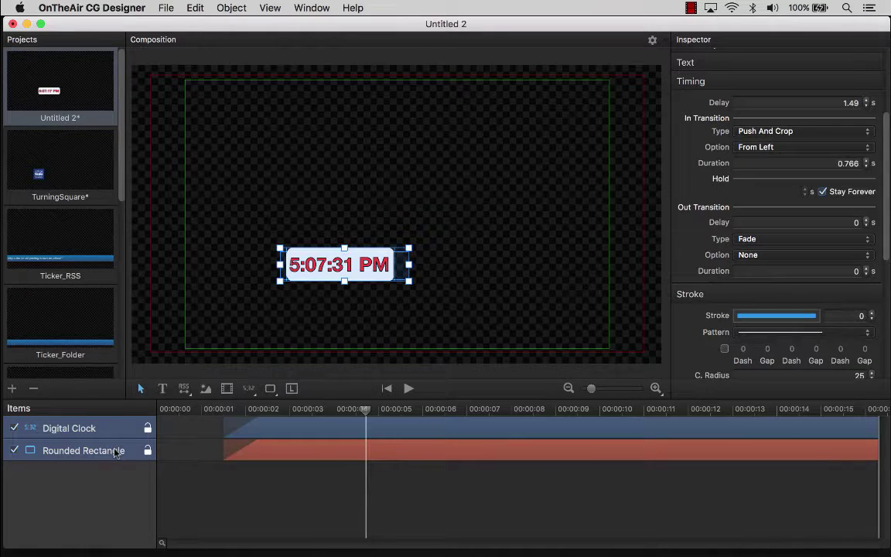
click(231, 7)
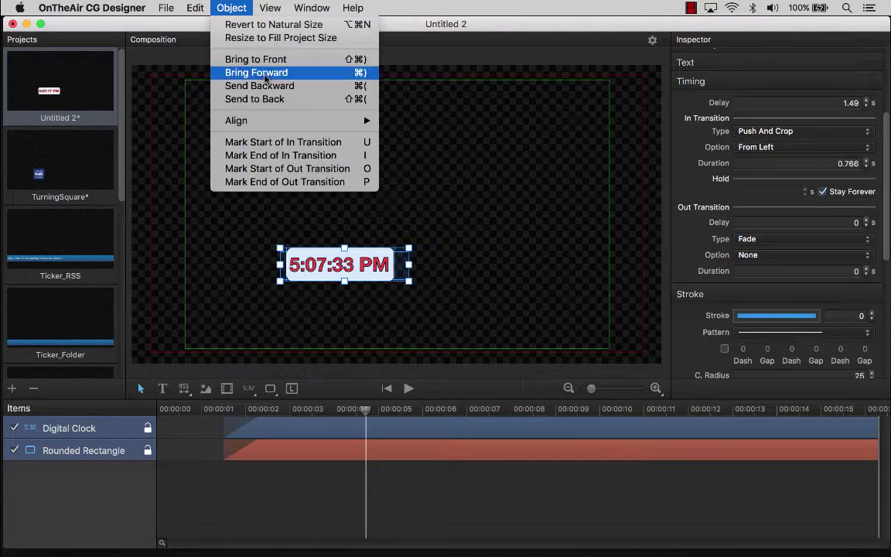
click(260, 168)
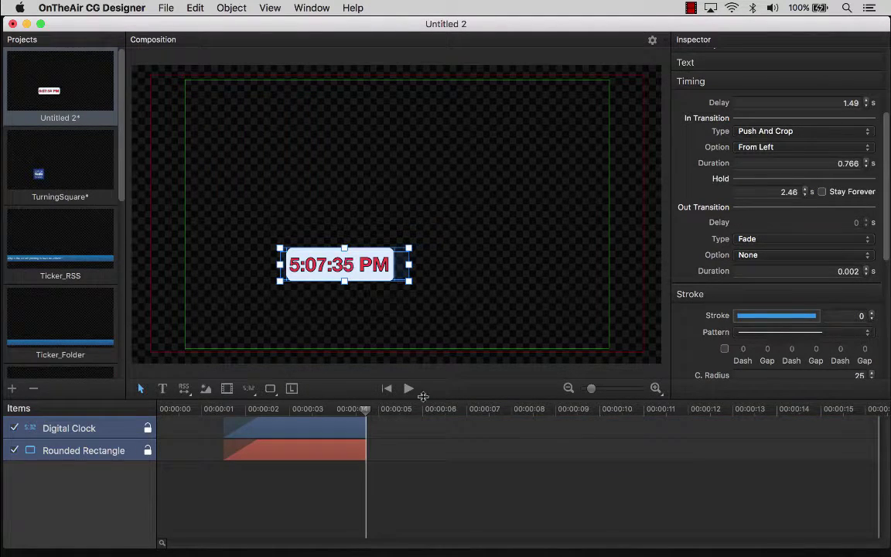
click(424, 411)
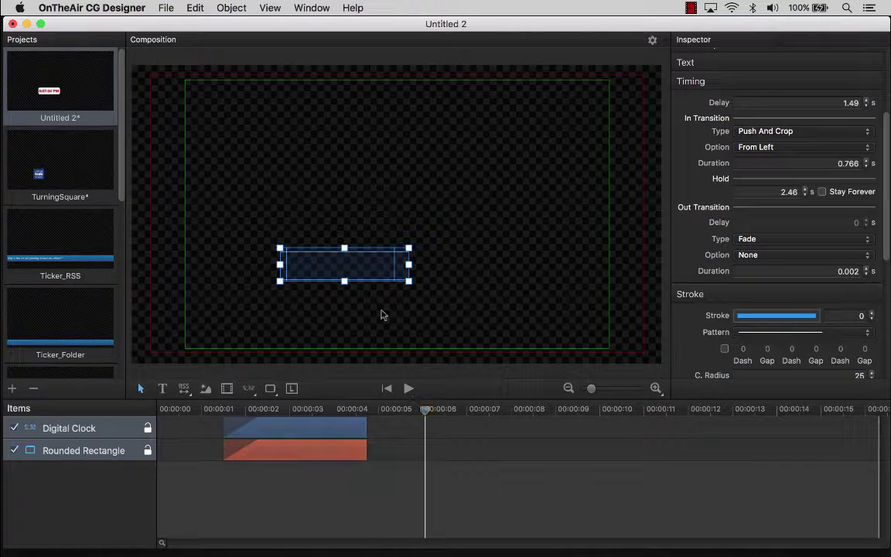
- Mark the out-transition end at about 5.7 s, making it 1.338 s long
click(232, 8)
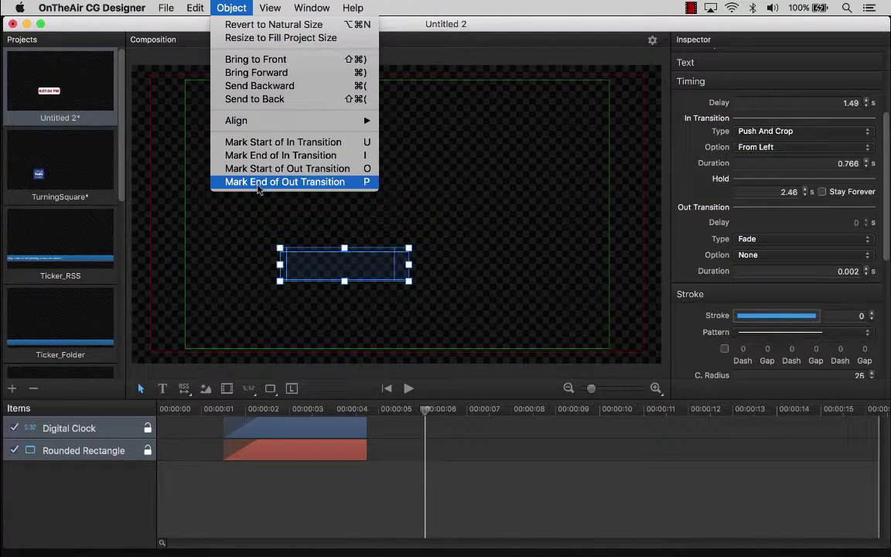
click(259, 181)
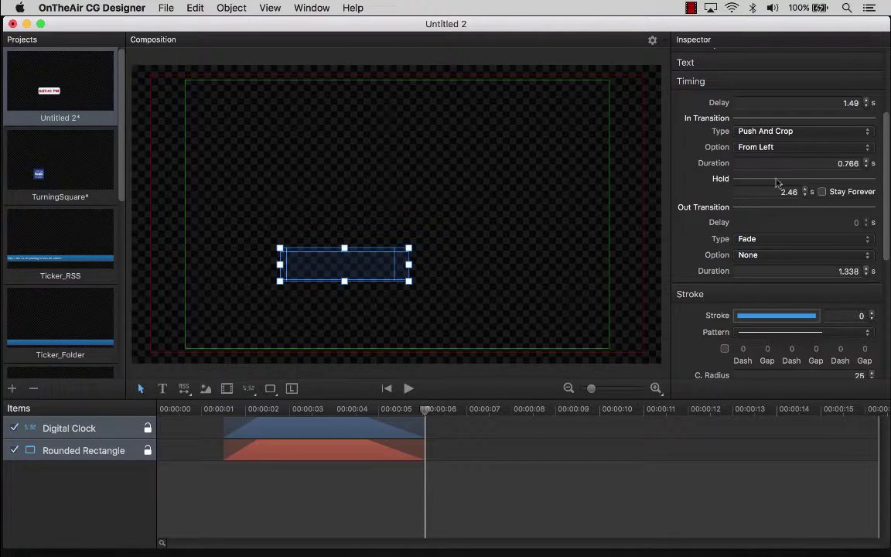
- Set the out transition to Push with the To Top Right option, then scrub the timeline to preview
click(771, 239)
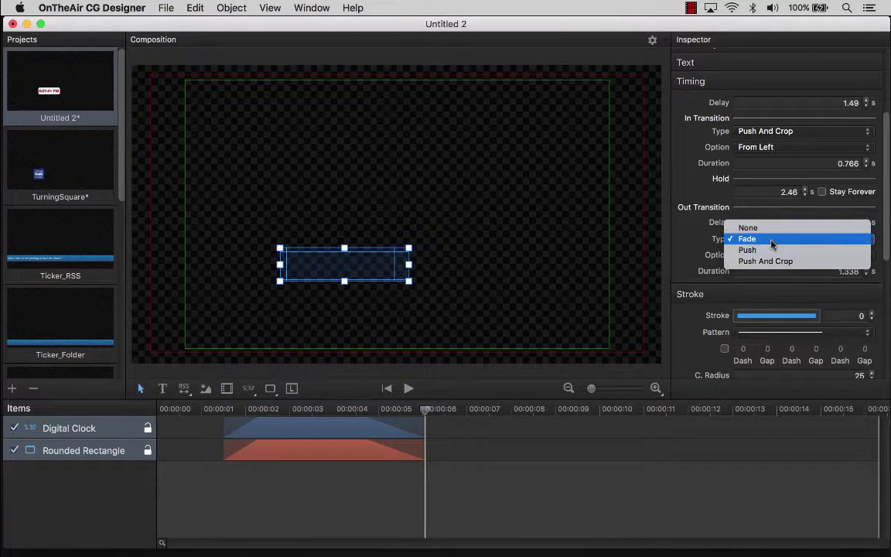
click(771, 250)
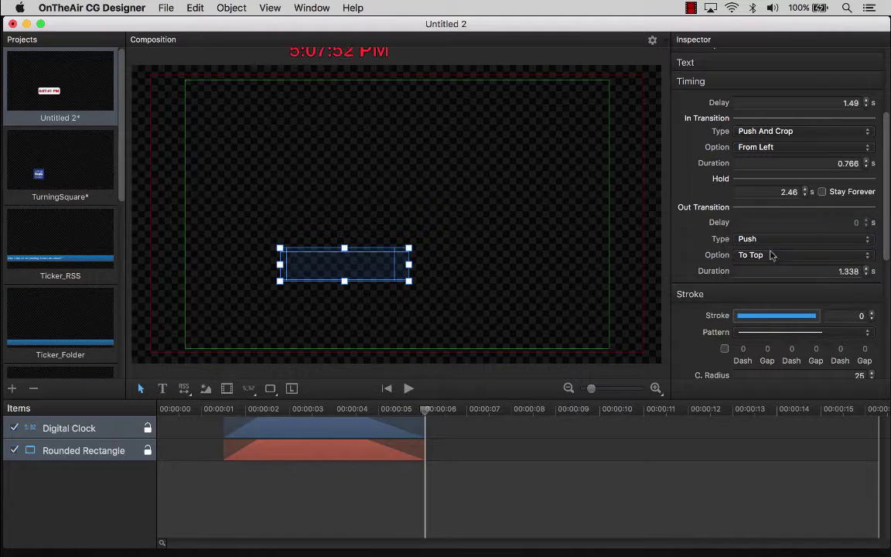
click(772, 254)
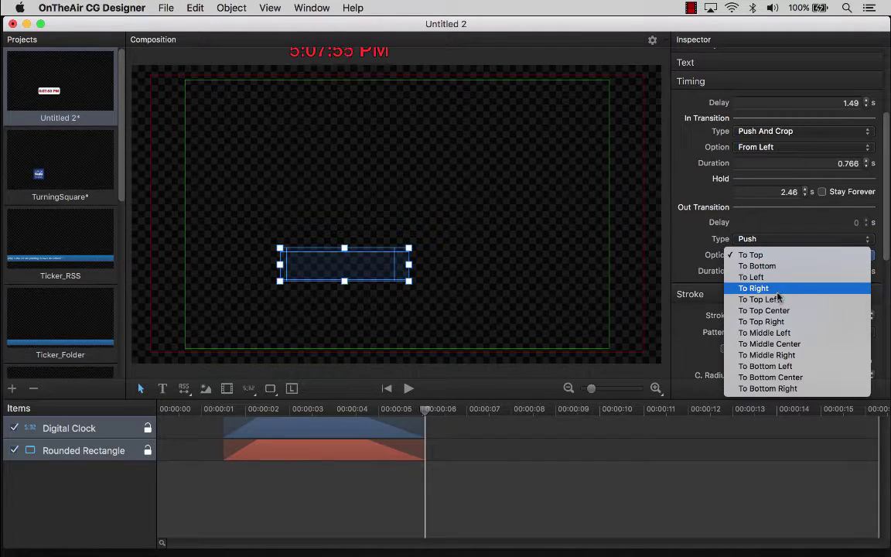
click(784, 322)
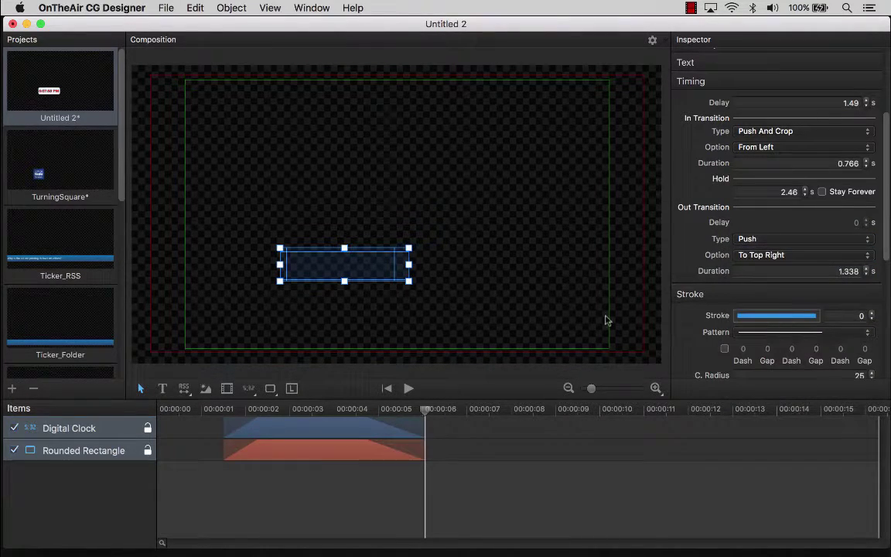
click(285, 409)
drag(284, 409, 477, 413)
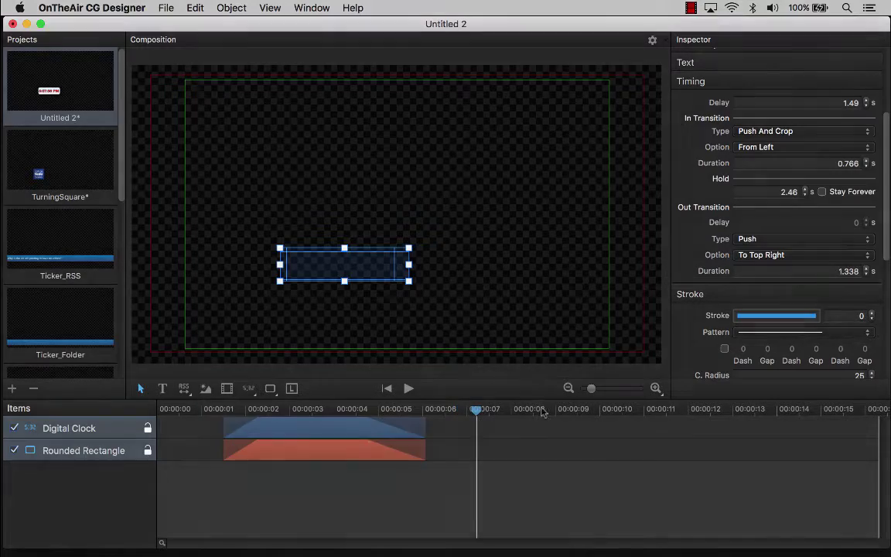